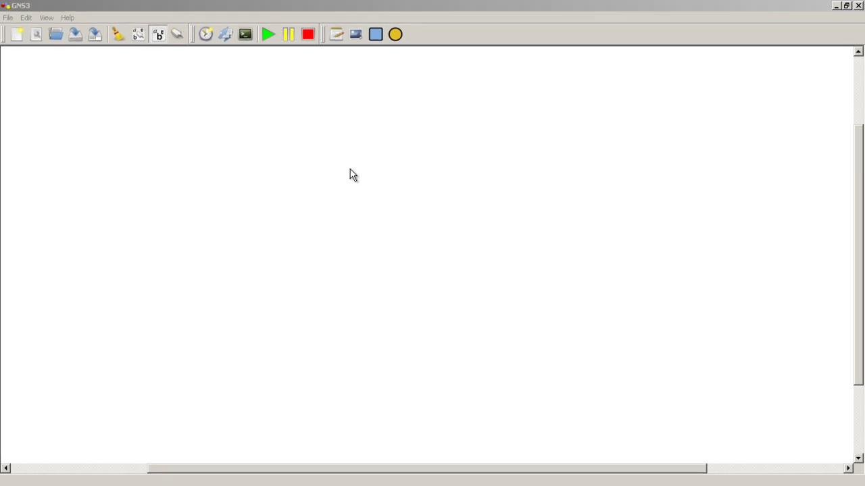
- Place a c3700 router R1 and a cloud C1 to its right, then hide the Node Types dock
left_click(49, 18)
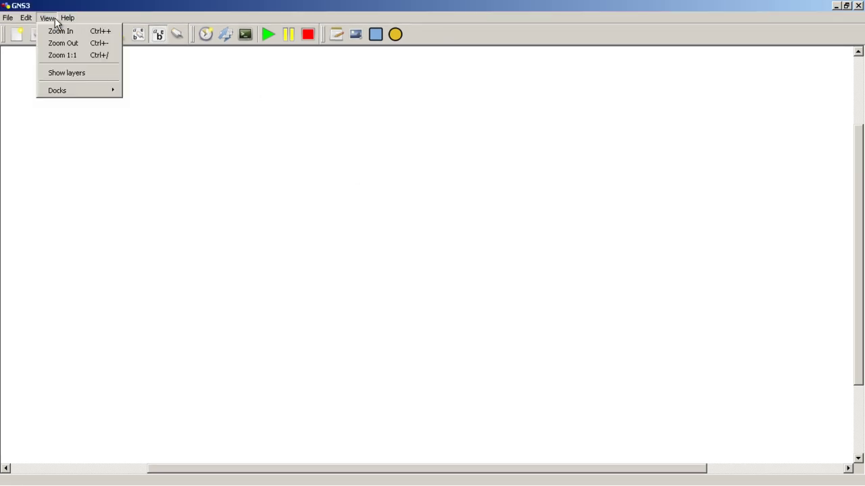
mouse_move(67, 90)
left_click(150, 94)
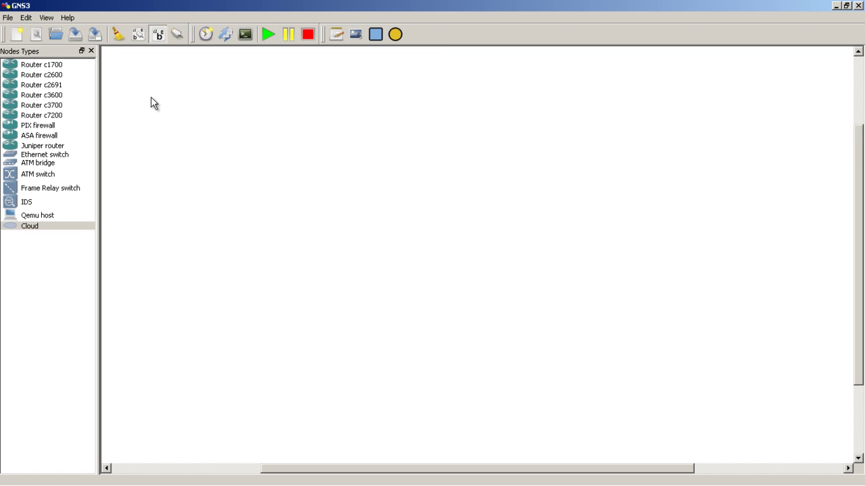
left_click_drag(42, 105, 312, 232)
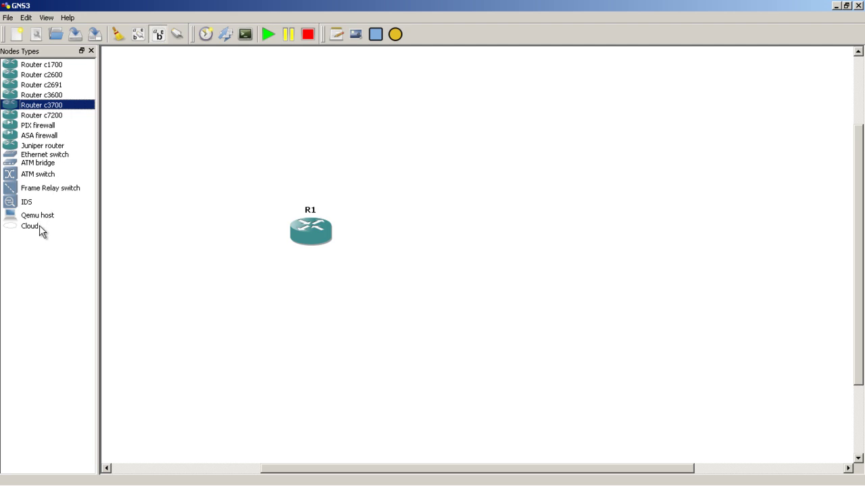
left_click_drag(38, 227, 538, 244)
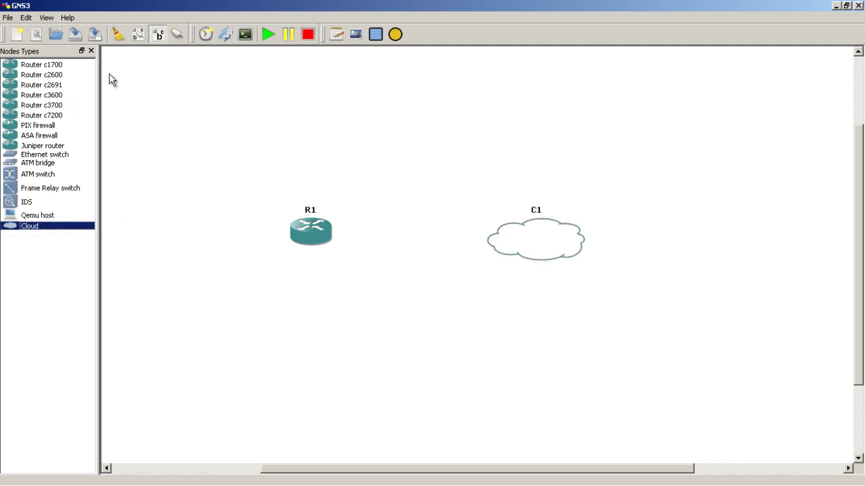
left_click(91, 51)
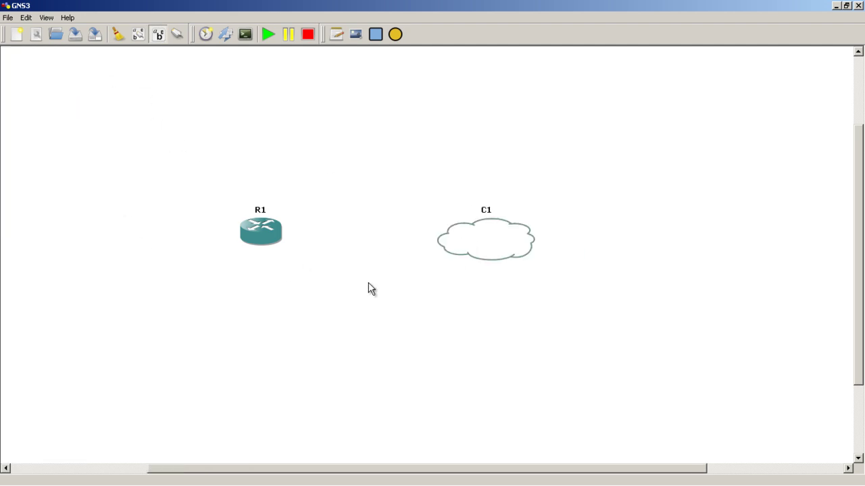
left_click_drag(465, 240, 480, 238)
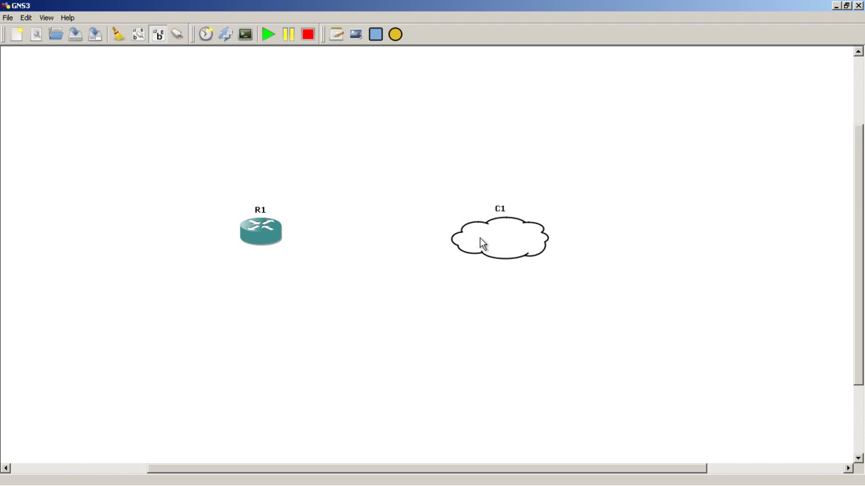
- Add VMware Network Adapter VMnet1 as cloud C1's Generic Ethernet NIO and confirm
right_click(481, 243)
left_click(500, 245)
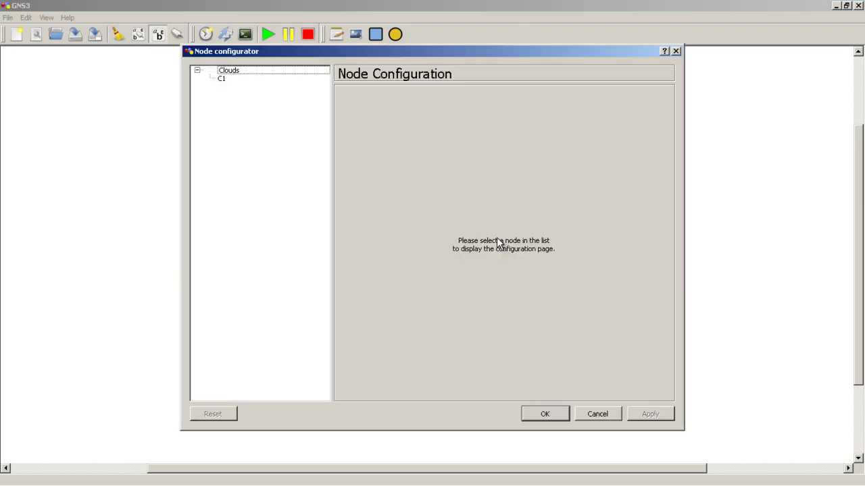
left_click(269, 80)
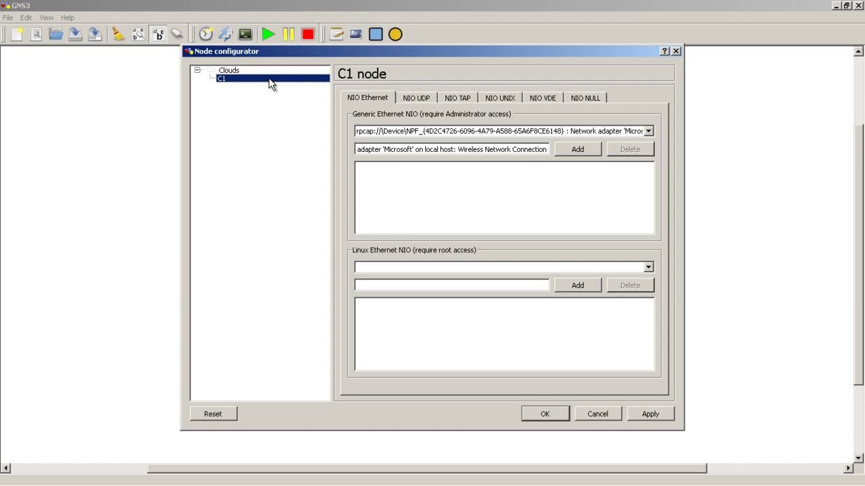
left_click(373, 132)
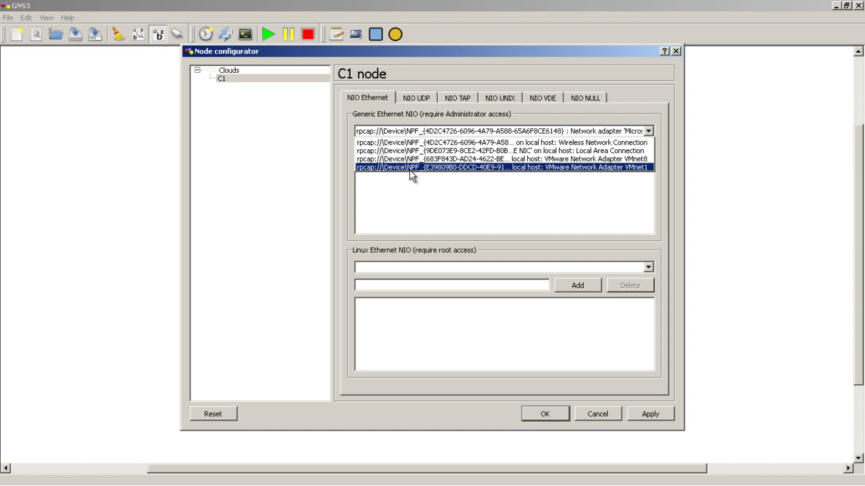
left_click(412, 168)
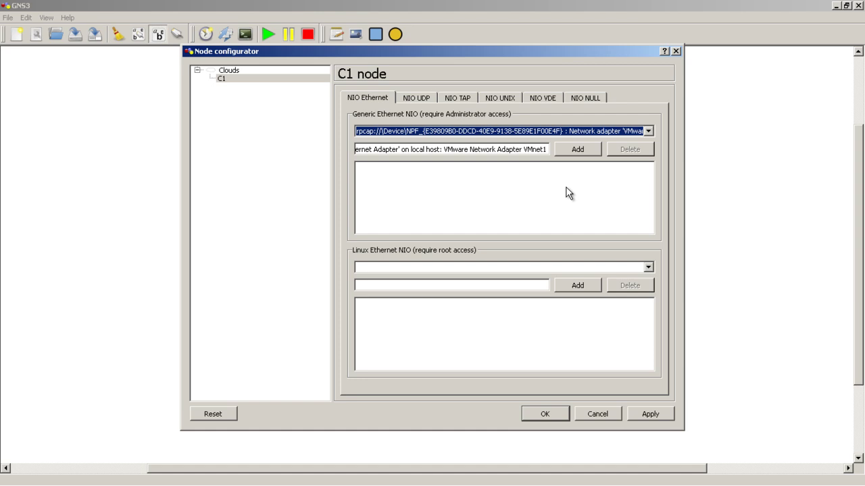
left_click(568, 154)
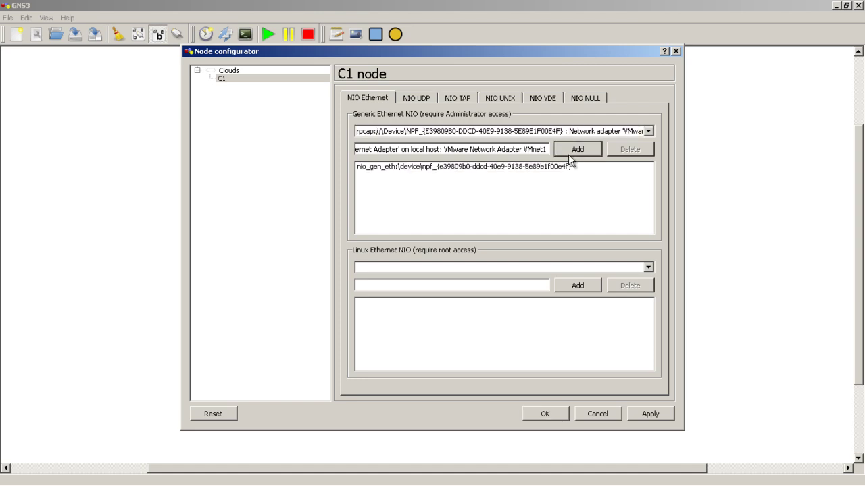
left_click(547, 413)
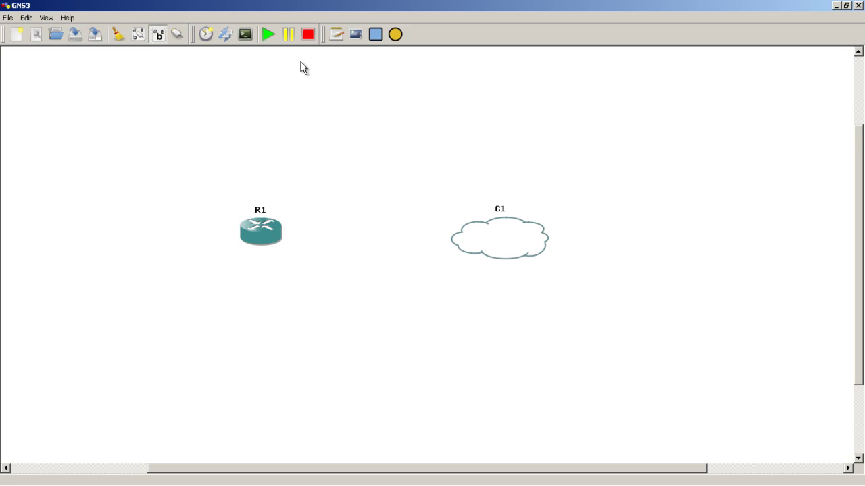
- Link an R1 interface to cloud C1, then start all devices
left_click(174, 33)
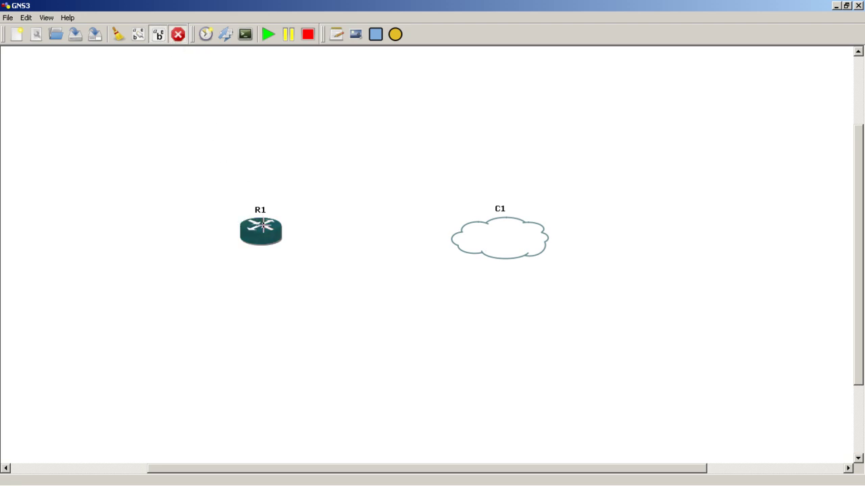
left_click(263, 225)
left_click(280, 233)
left_click(522, 240)
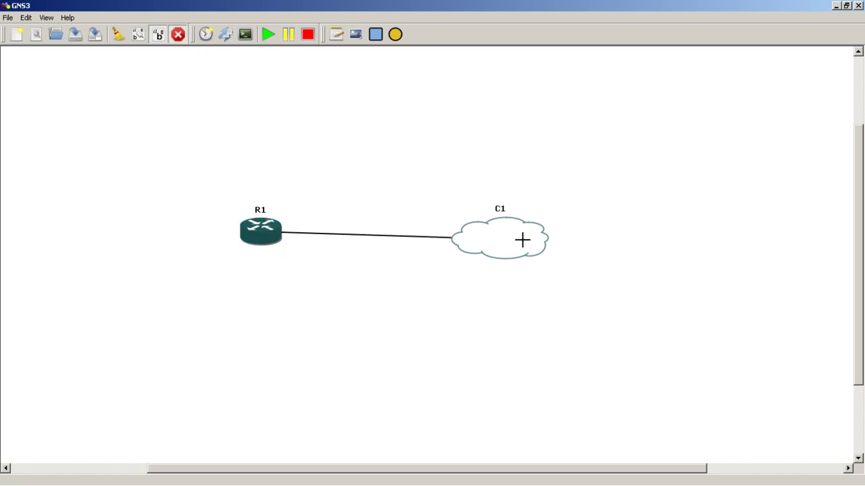
left_click(516, 248)
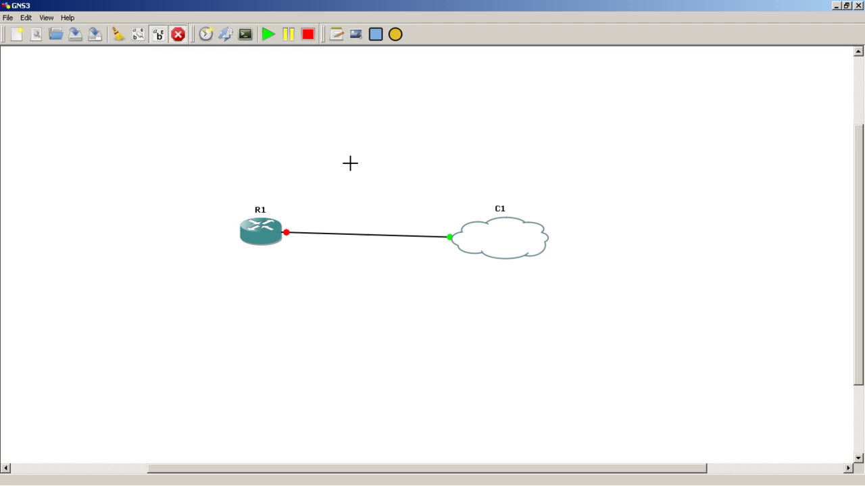
left_click(180, 35)
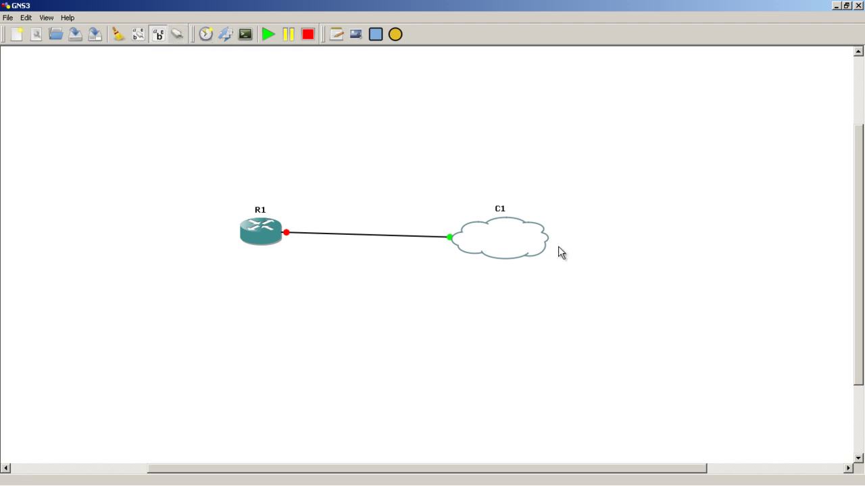
left_click_drag(514, 240, 530, 239)
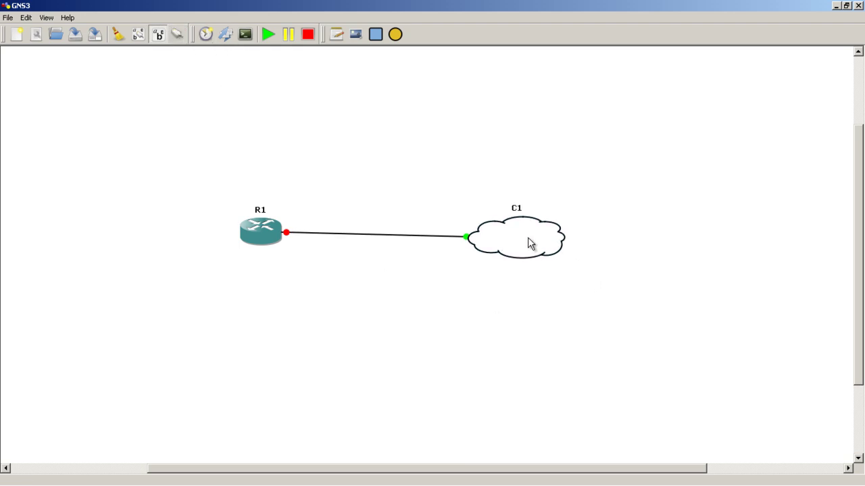
left_click(272, 35)
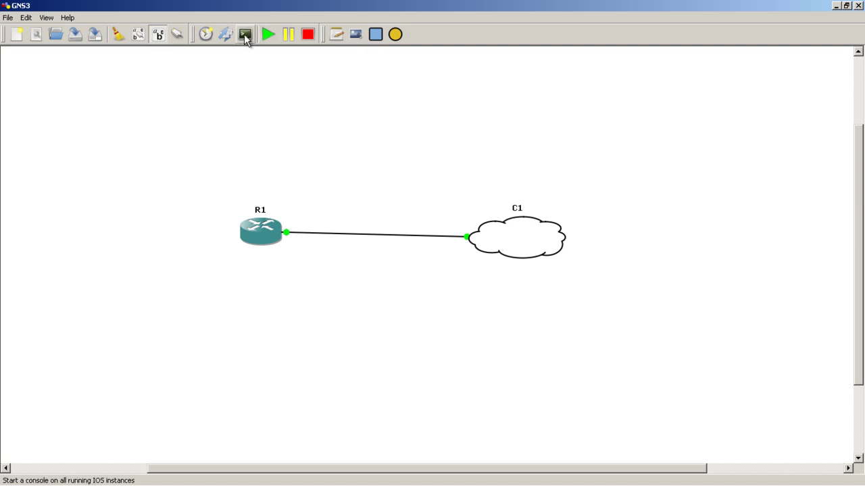
- Open R1's console at the upper right and answer 'no' to the initial configuration dialog
left_click(245, 38)
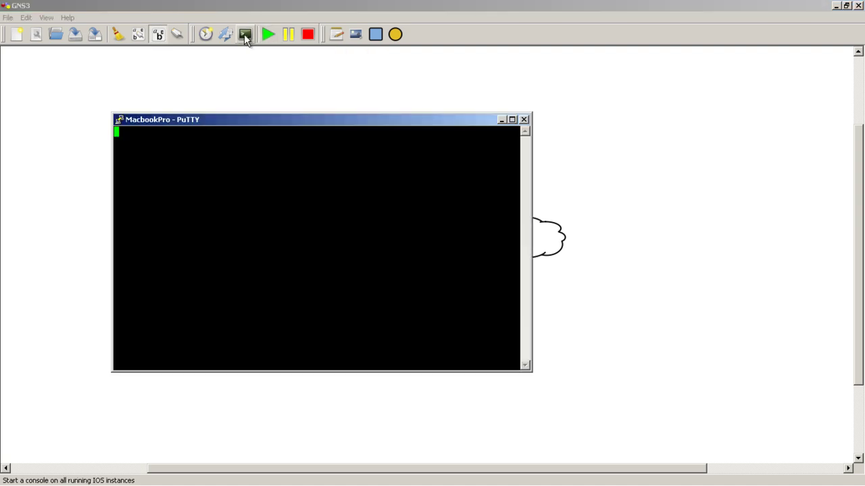
left_click_drag(285, 120, 603, 75)
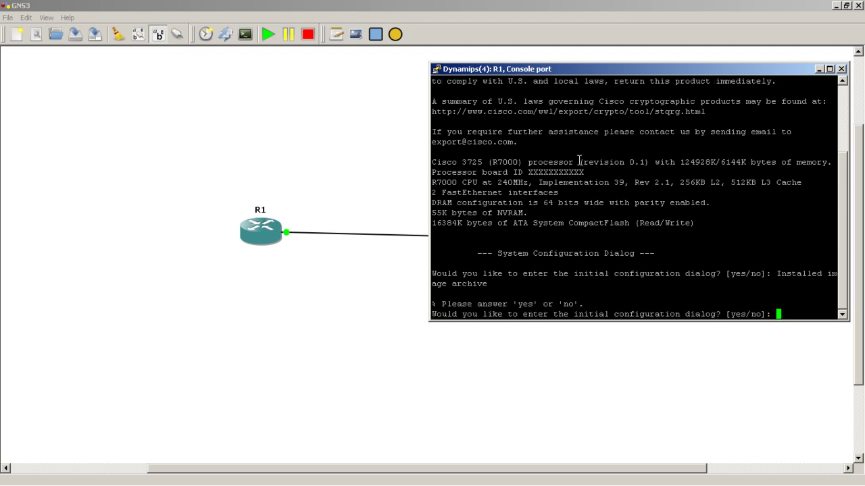
type("no")
key("Return")
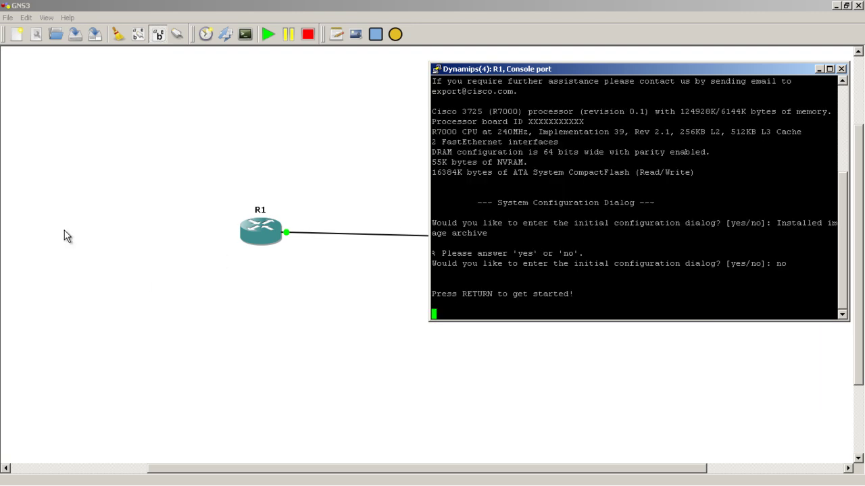
mouse_move(90, 5)
left_mouse_down()
mouse_move(660, 29)
mouse_move(652, 14)
left_mouse_up()
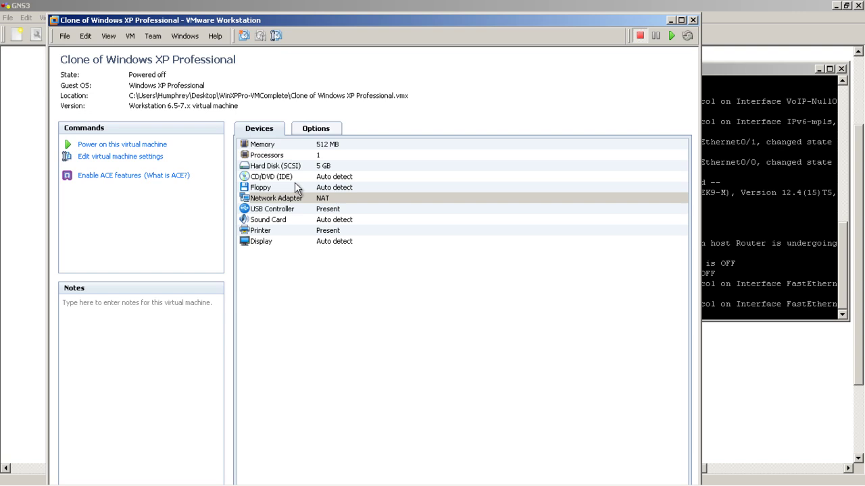
- Select the Network Adapter device of the Windows XP clone VM
left_click(289, 200)
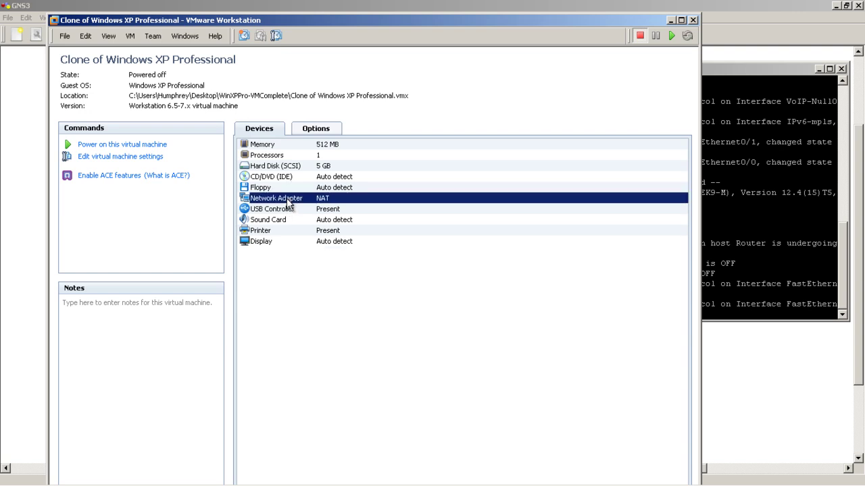
- Switch the XP VM's network adapter to Custom: VMnet1 (Host-only) and save
double_click(288, 200)
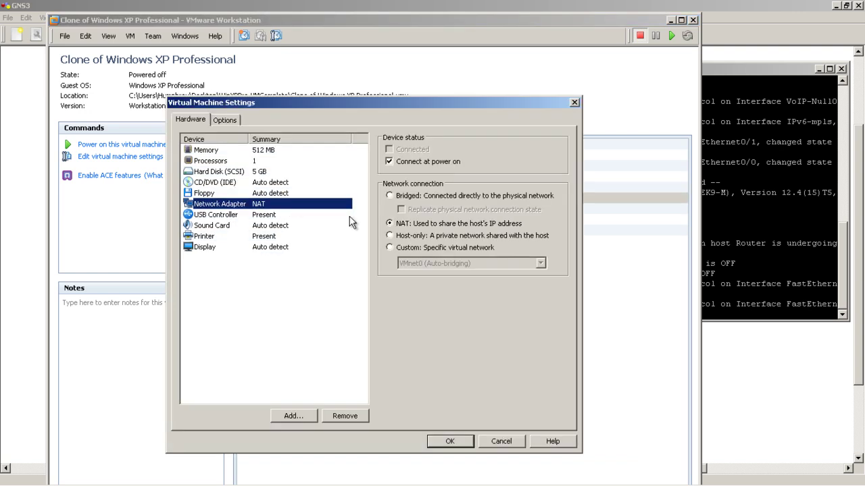
left_click(389, 248)
left_click(482, 265)
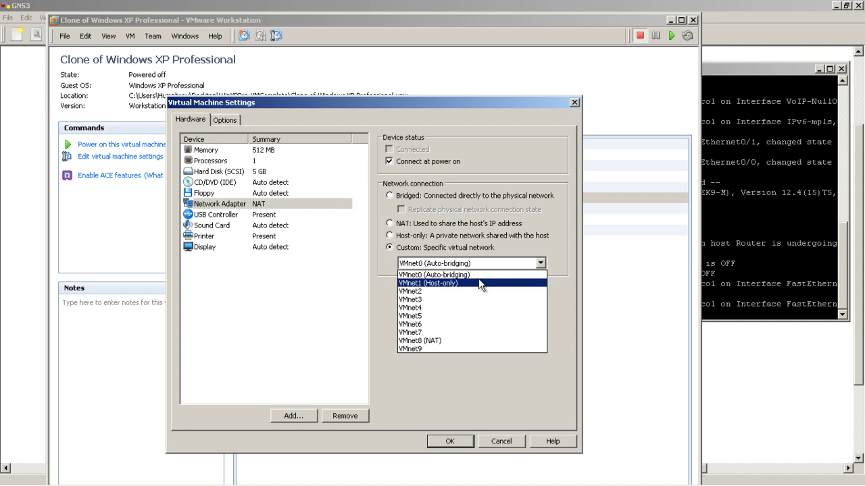
left_click(479, 279)
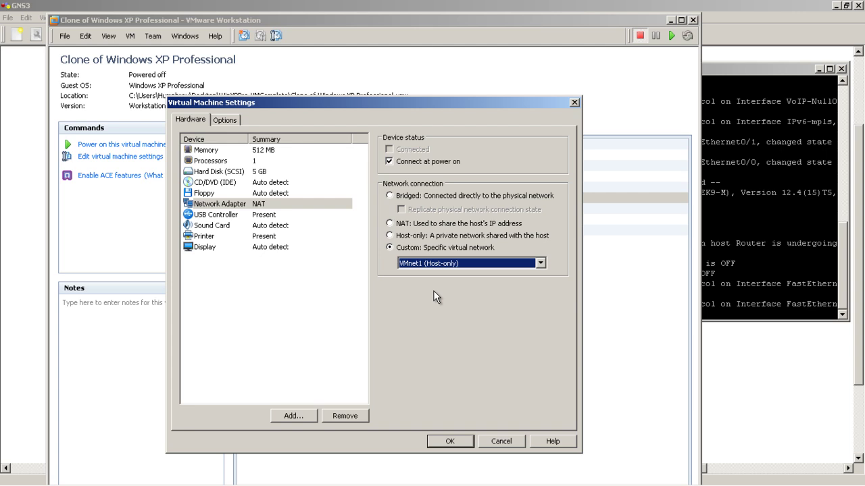
left_click(447, 440)
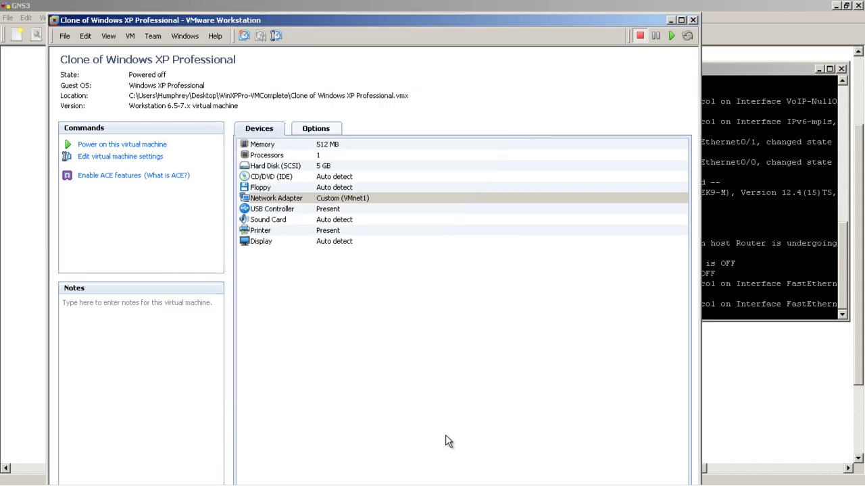
- Power on the XP VM and rename the router to ROUTER1 in global configuration mode
left_click(152, 144)
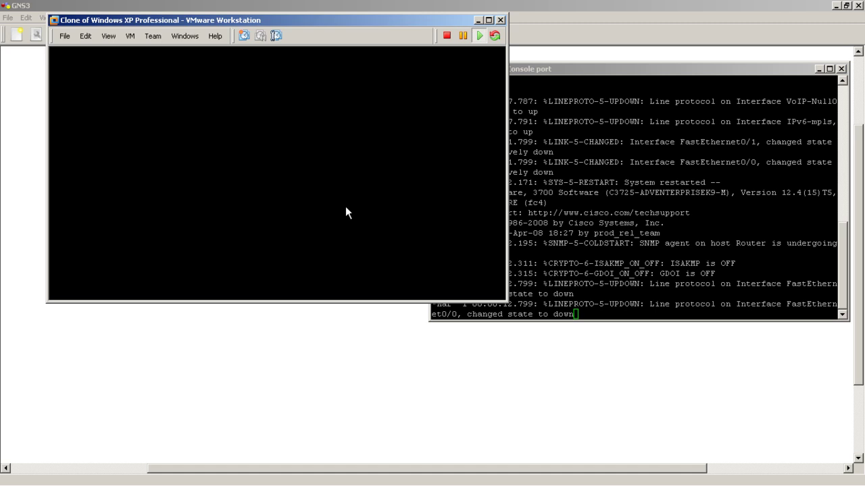
left_click(569, 192)
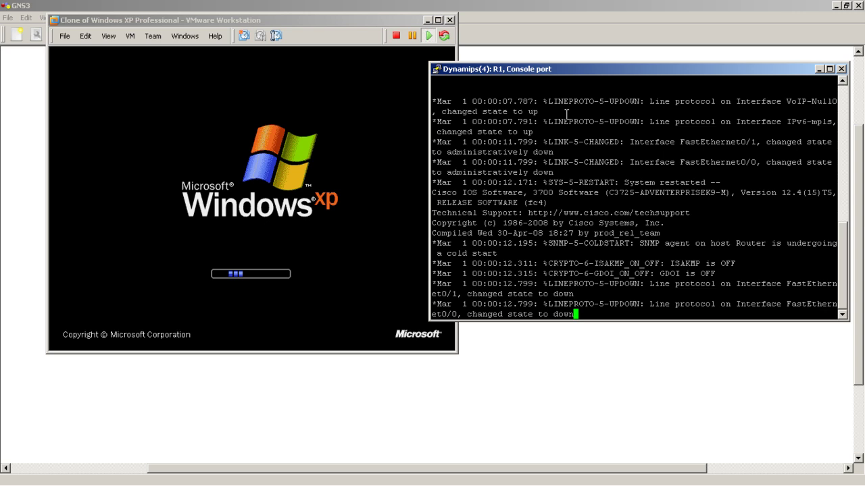
key("Return")
key("Return")
type("enable")
key("Return")
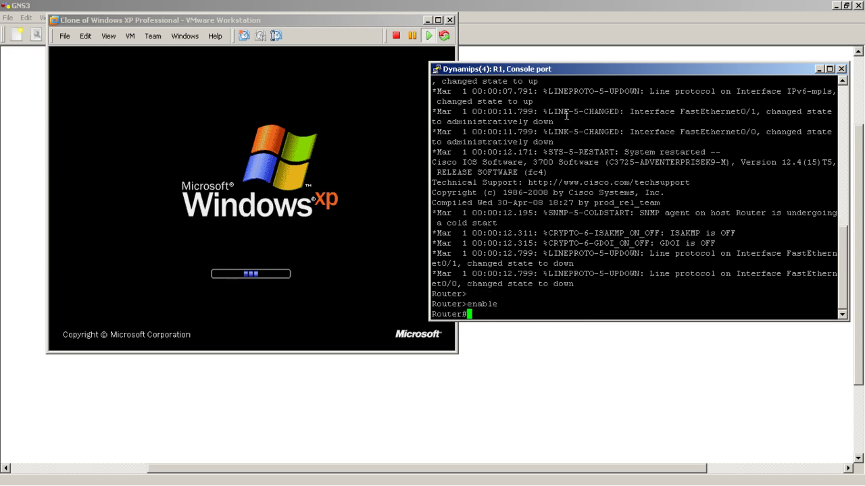
type("conf t")
key("Return")
type("hosnt")
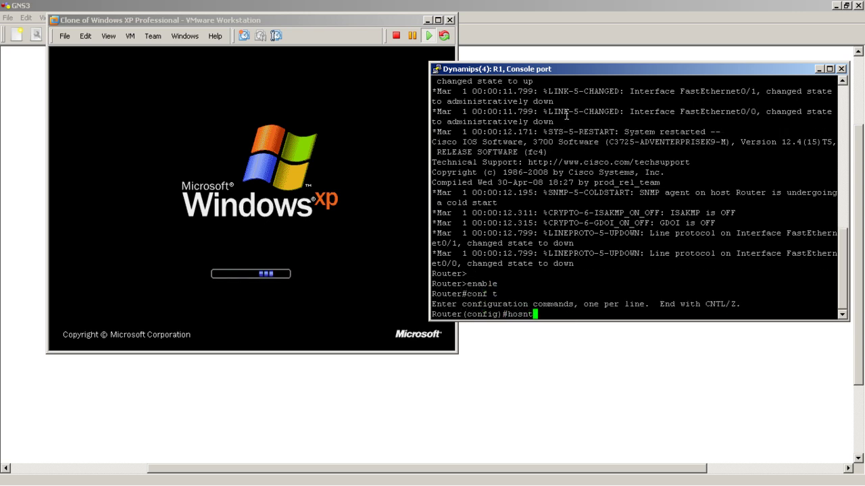
key("BackSpace")
key("BackSpace")
type("tn")
type("ame Router")
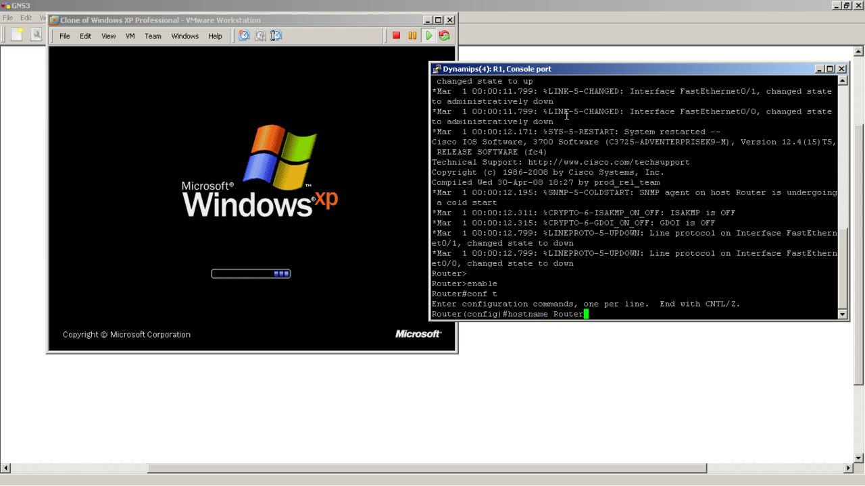
key("BackSpace")
key("BackSpace")
key("BackSpace")
key("BackSpace")
key("BackSpace")
key("BackSpace")
type("ROU")
type("TER1")
key("Return")
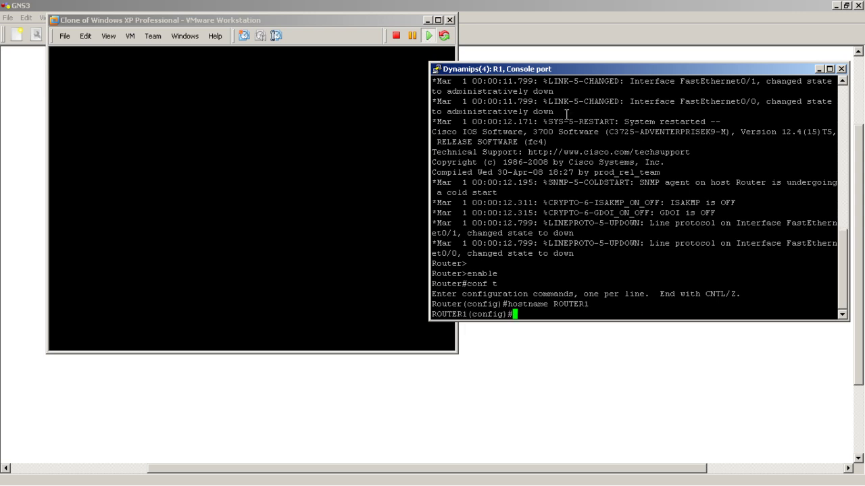
- Give FastEthernet0/0 address 1.1.1.1 255.255.255.0 and bring it up with no shut
type("in")
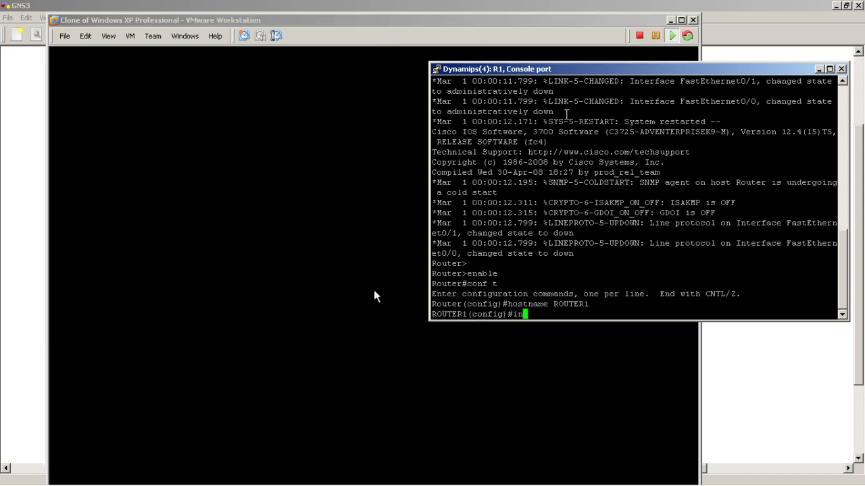
type("t fast 0/0")
key("Return")
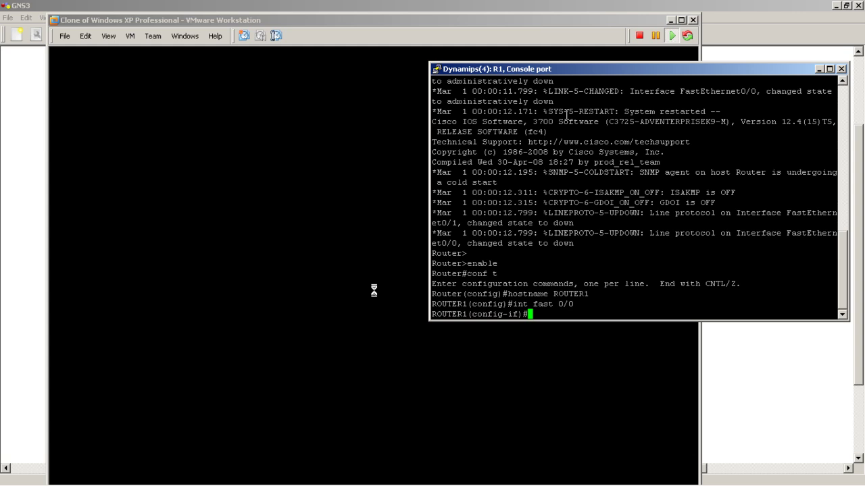
type("ip add")
key("Tab")
type("1.1.")
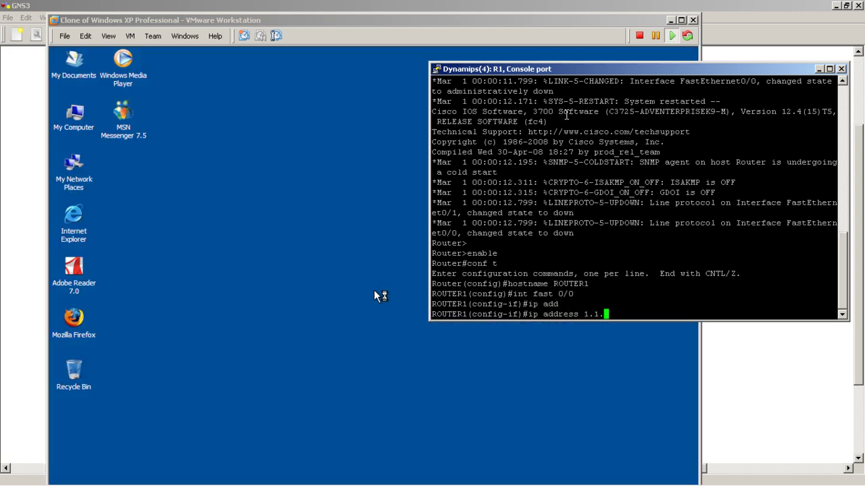
type("1.1 255.255.2")
type("55.0")
key("Return")
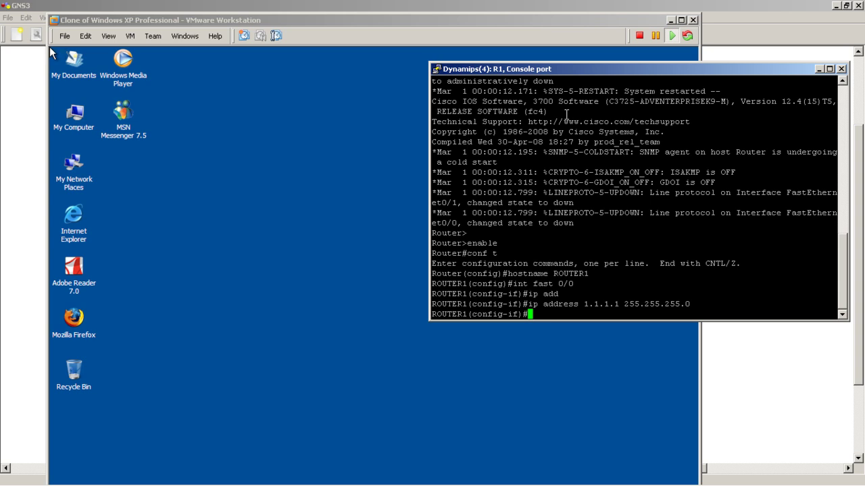
type("no sh")
type("ut")
key("Return")
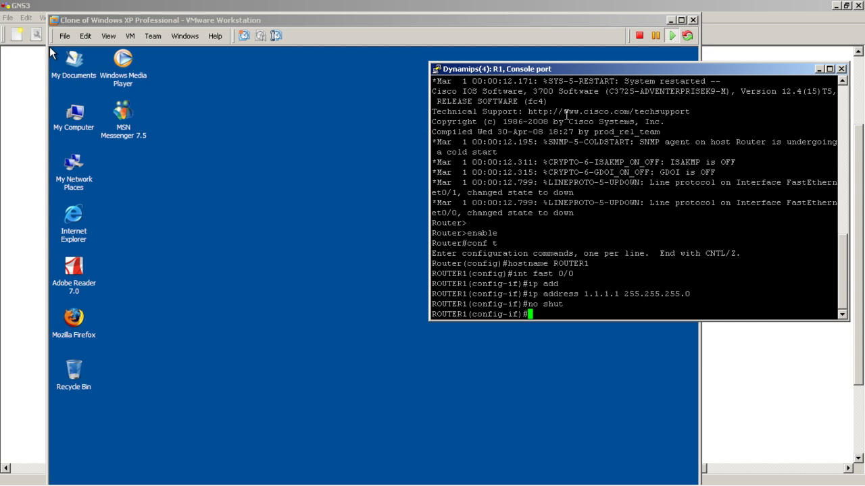
- Maximize the VMware window and close the MSN Messenger sign-in window in the guest
left_click(386, 133)
left_click_drag(416, 14, 419, 4)
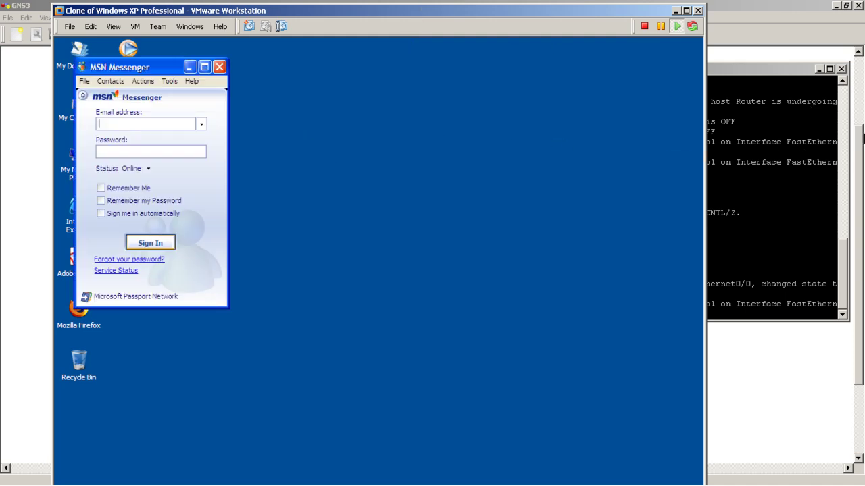
double_click(615, 14)
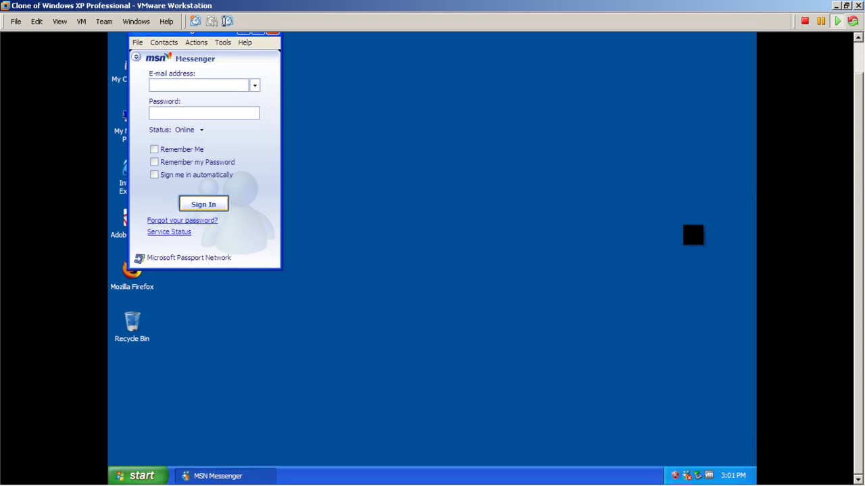
left_click(554, 158)
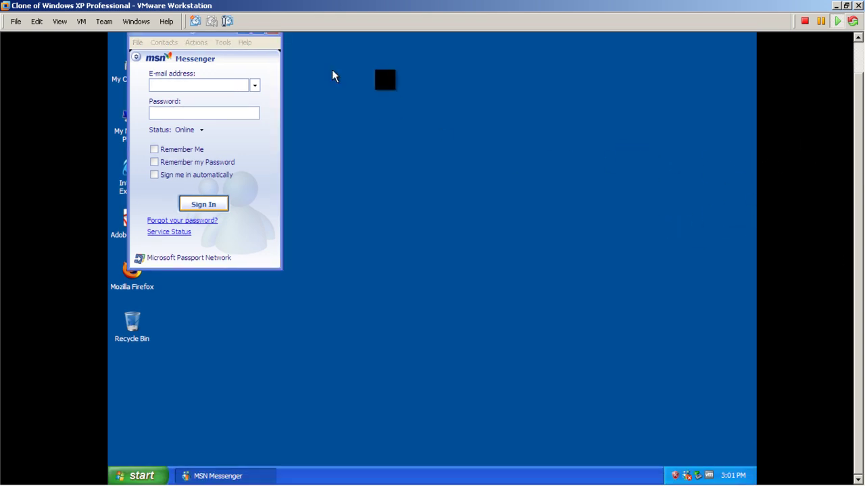
left_click(332, 79)
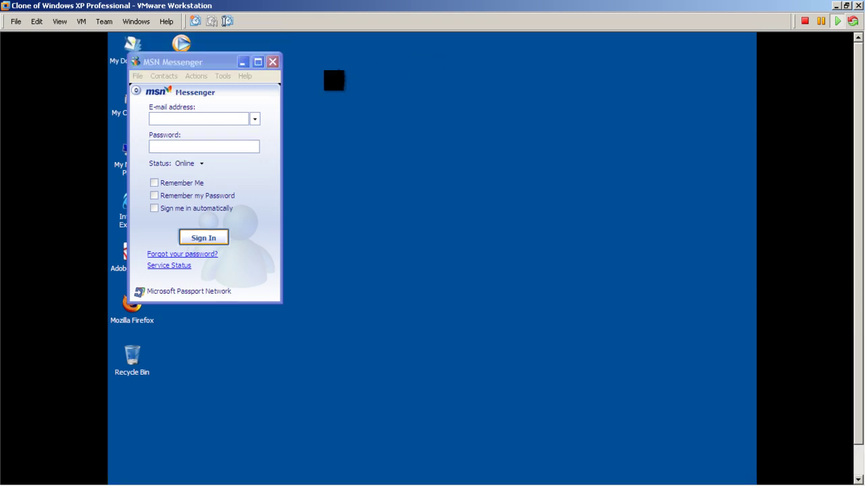
left_click(273, 63)
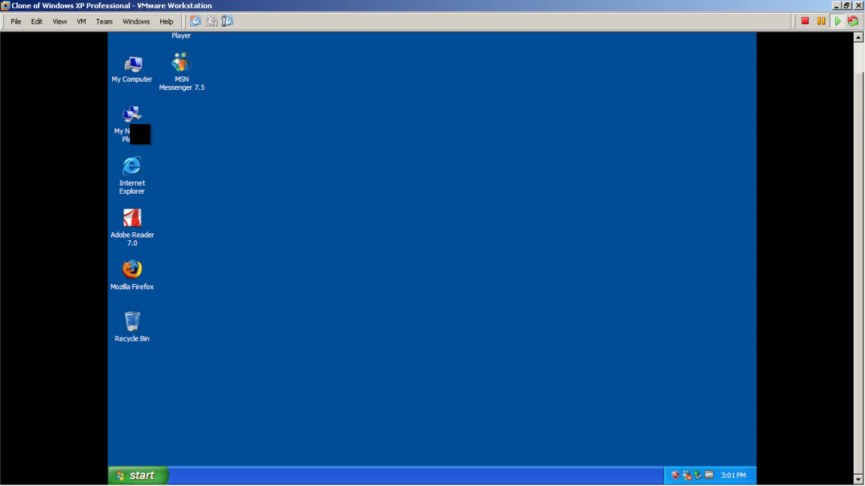
- Open the TCP/IP properties of the XP guest's Local Area Connection
right_click(131, 125)
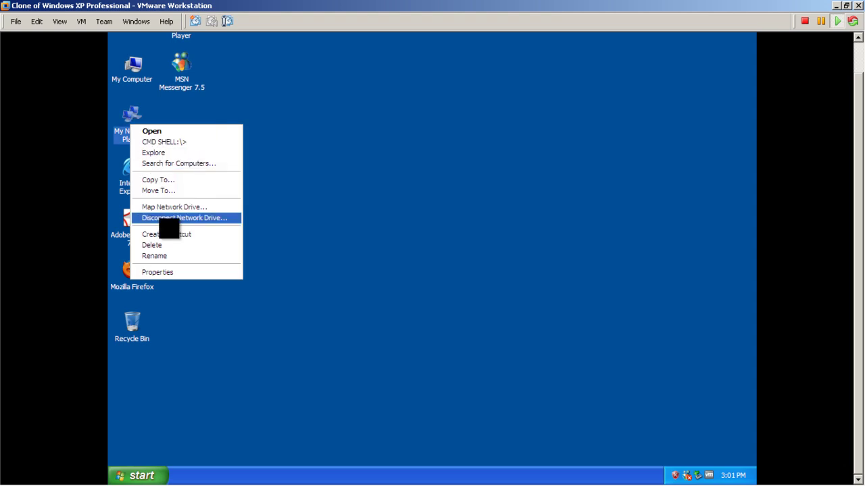
left_click(175, 273)
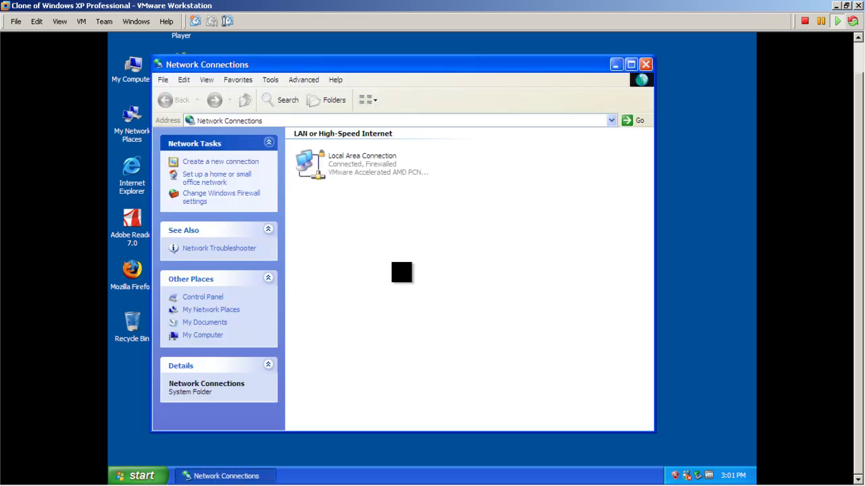
double_click(352, 176)
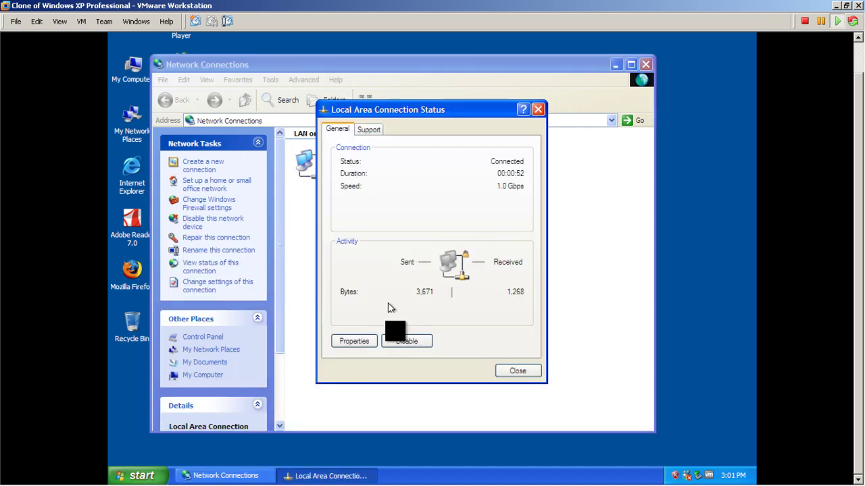
left_click(365, 348)
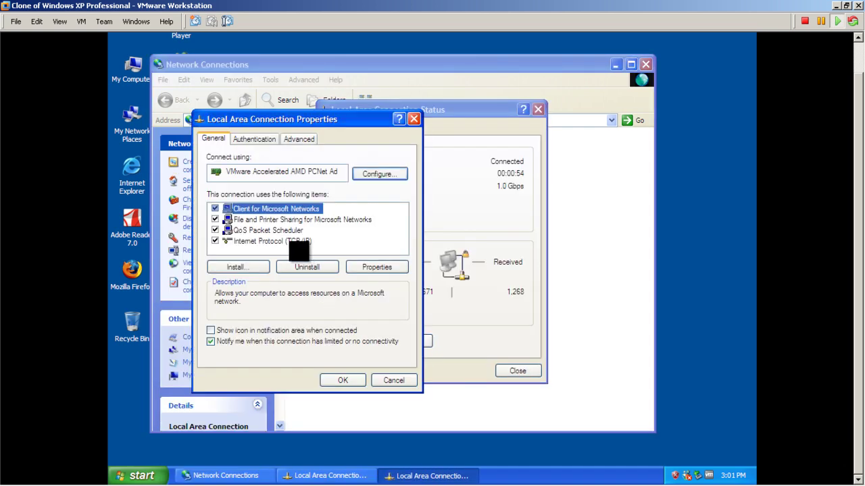
double_click(298, 247)
- Assign static IP 1.1.1.2, mask 255.255.255.0 and gateway 1.1.1.1, then apply
left_click(298, 256)
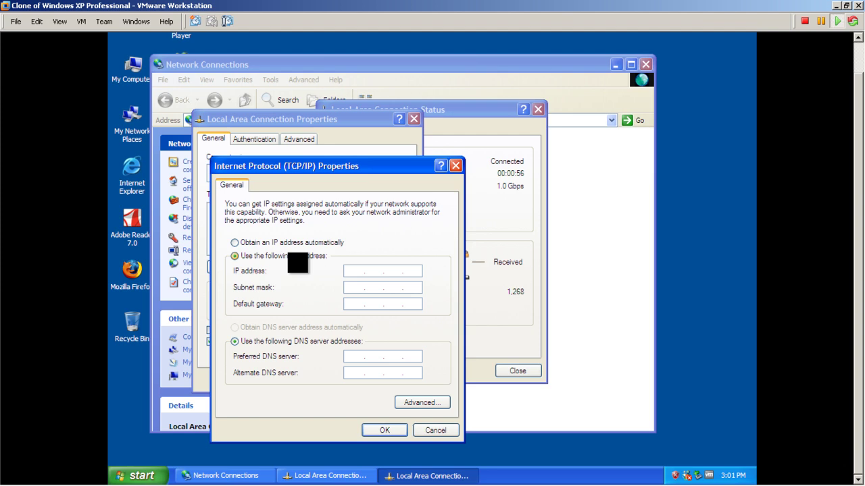
left_click(363, 270)
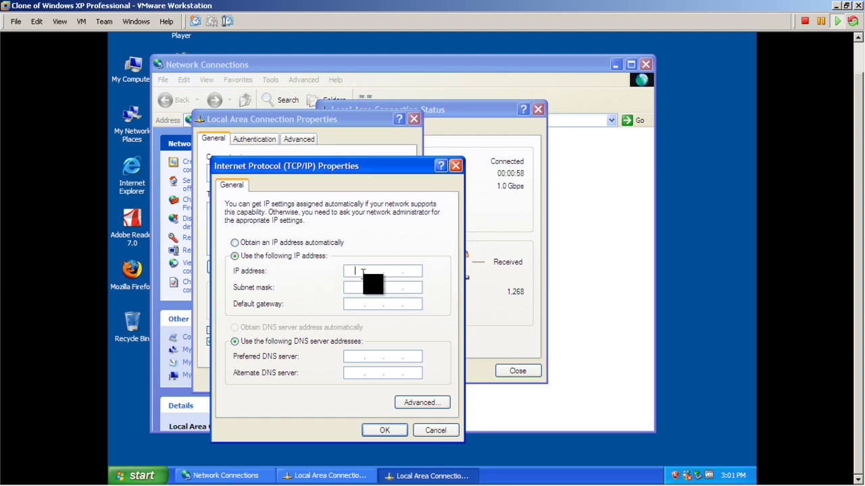
type("1")
type(".1.1.2")
key("Tab")
type("255.255.255")
key("Tab")
type("1.1.1")
left_click(388, 430)
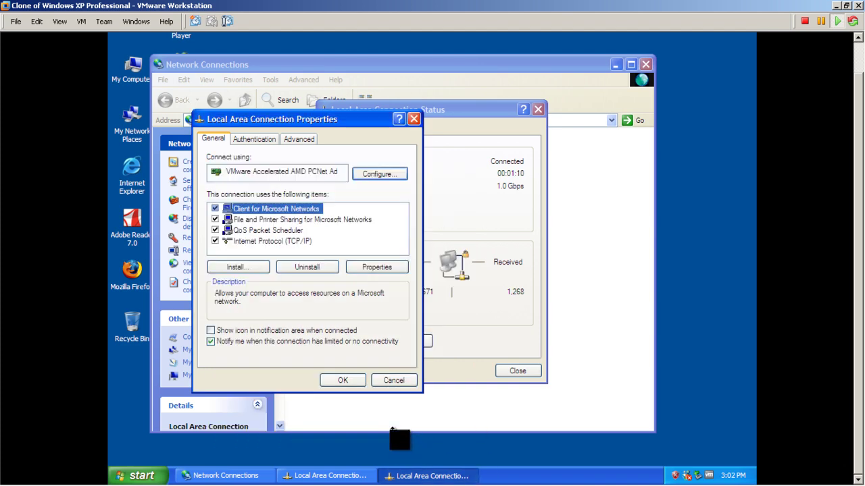
left_click(357, 382)
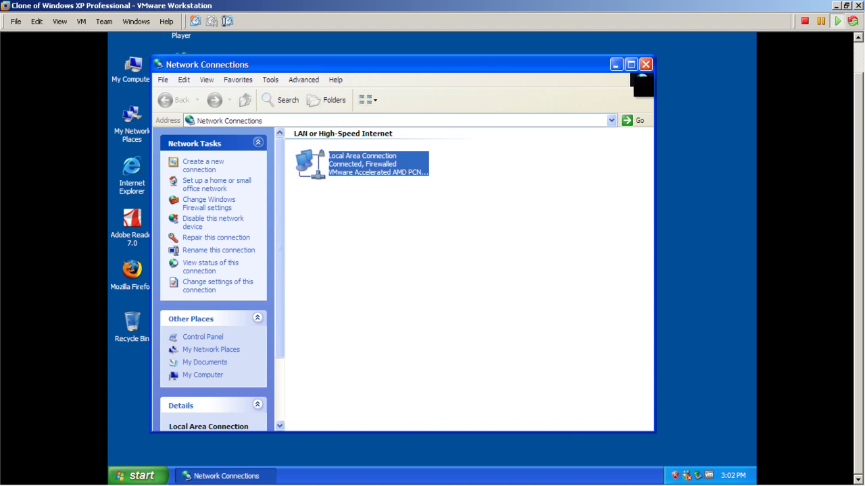
- Switch Windows Firewall off in the XP guest and close Network Connections
left_click(645, 64)
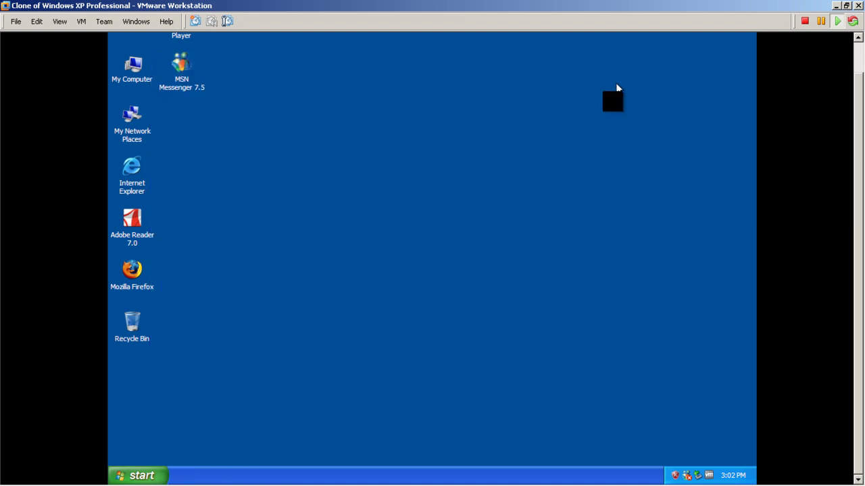
right_click(125, 126)
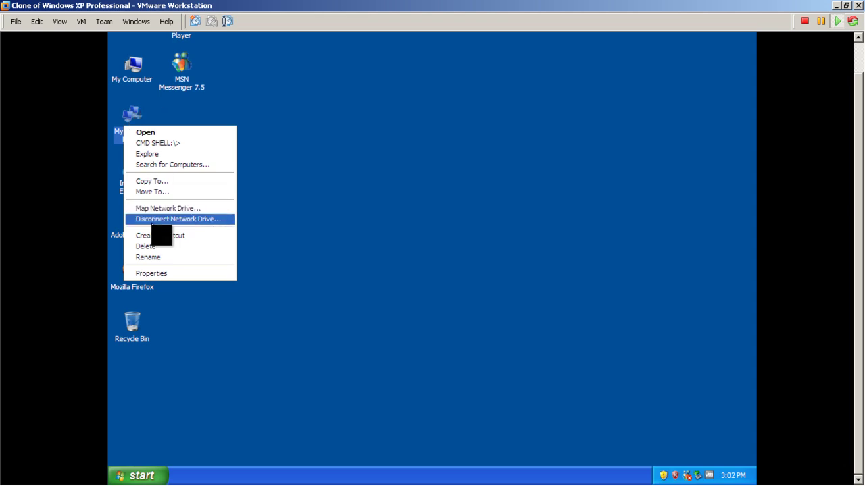
left_click(159, 274)
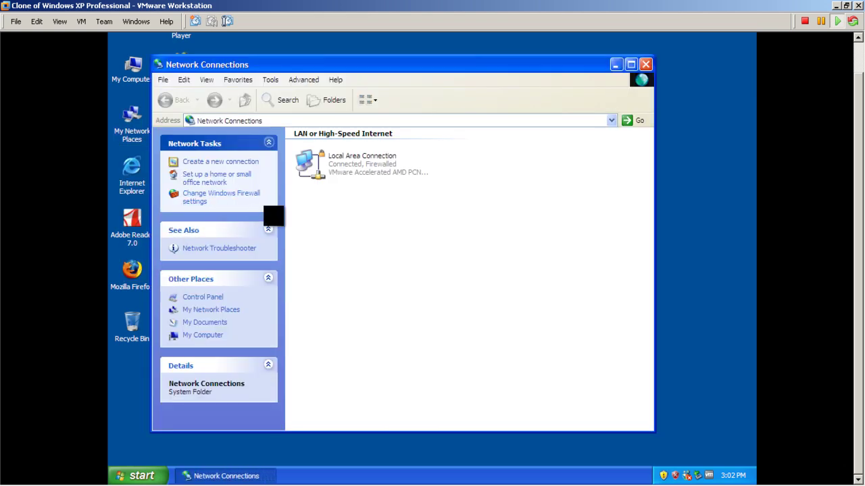
left_click(237, 197)
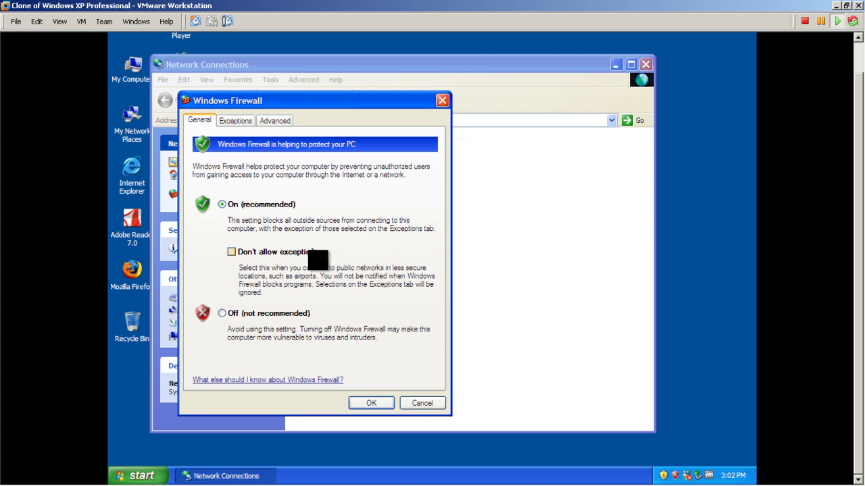
left_click(227, 313)
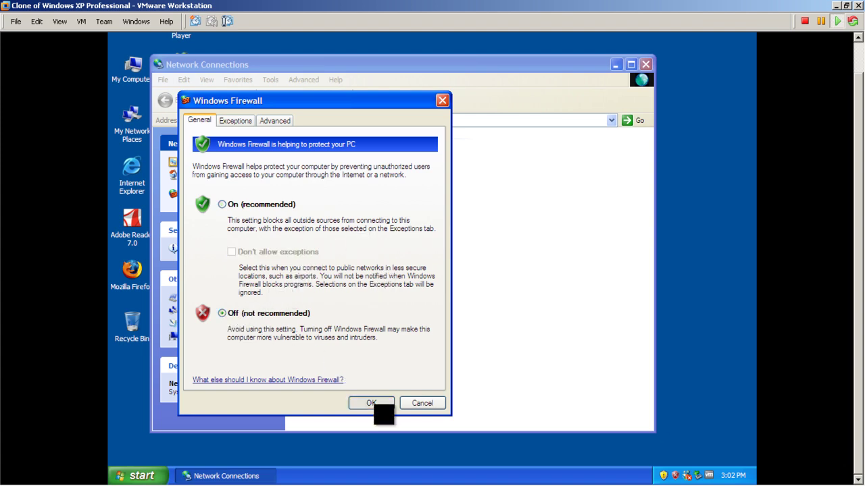
left_click(372, 402)
left_click(645, 64)
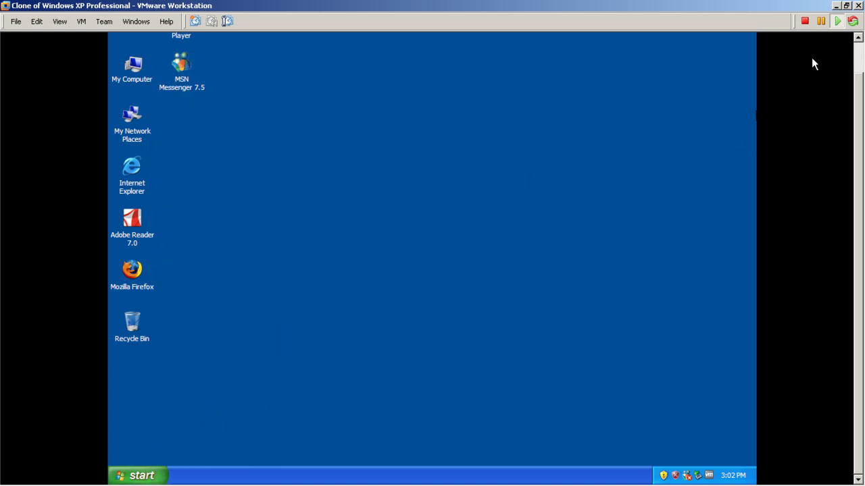
- Exit R1's configuration mode twice and ping 1.1.1.2, getting 4 of 5 replies
left_click(845, 6)
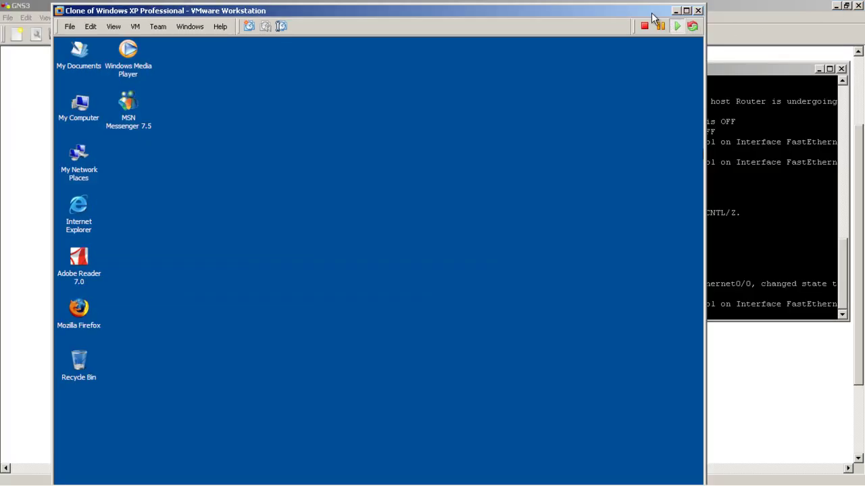
left_click_drag(650, 13, 609, 17)
left_click(739, 133)
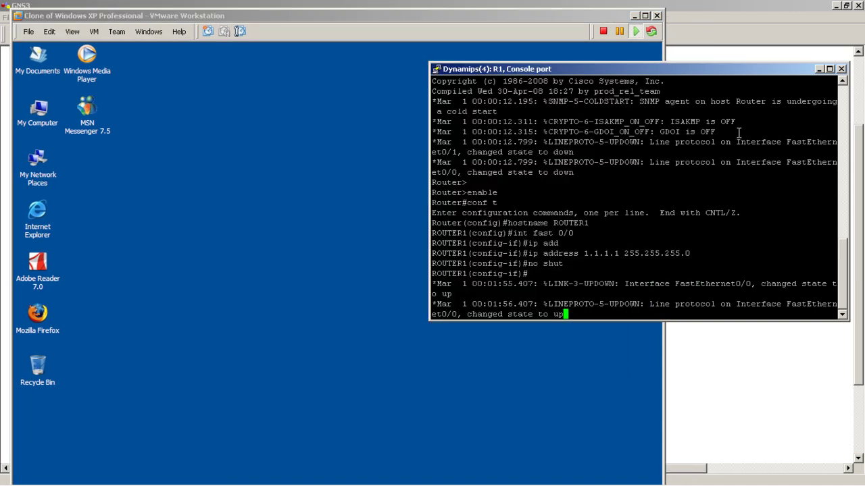
key("Return")
key("Return")
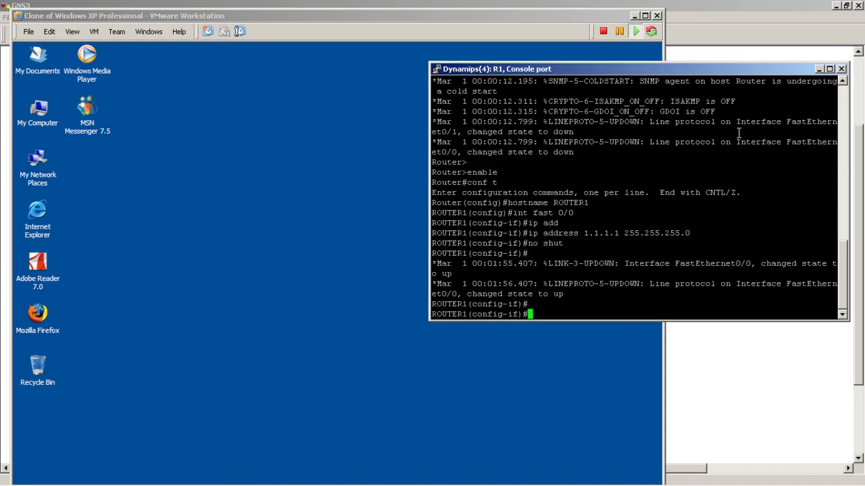
type("exit")
key("Return")
type("exit")
key("Return")
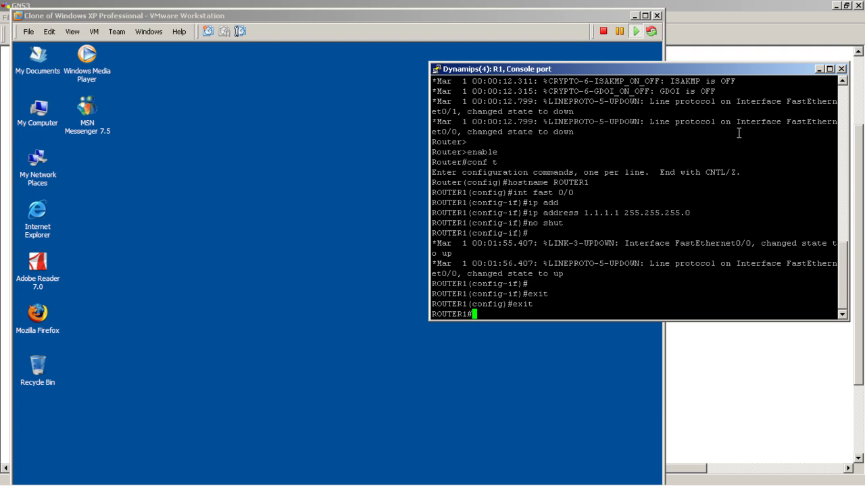
type("ping 1.1")
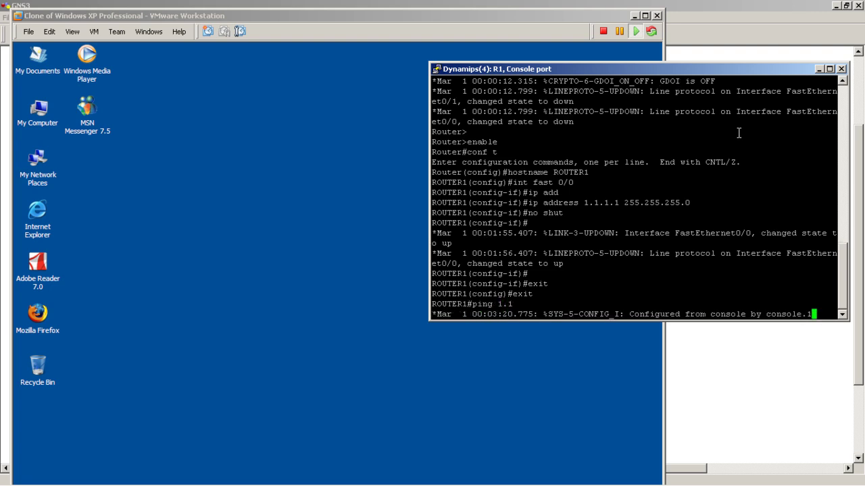
type(".1.2")
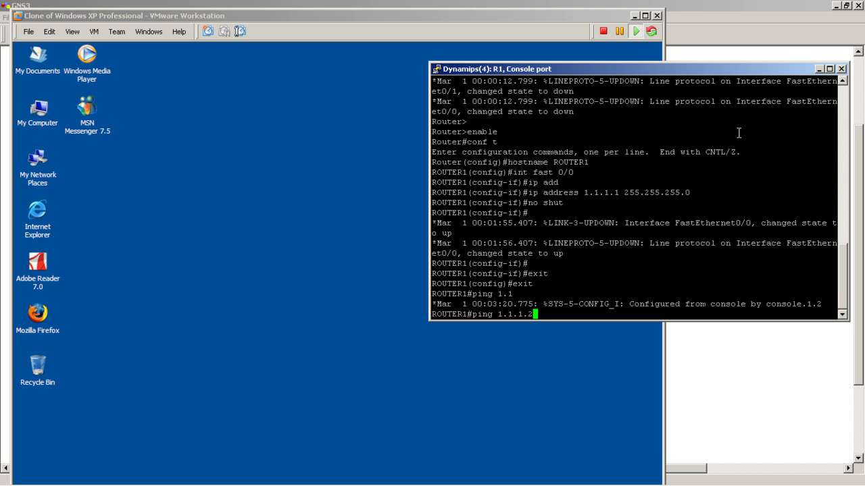
key("Return")
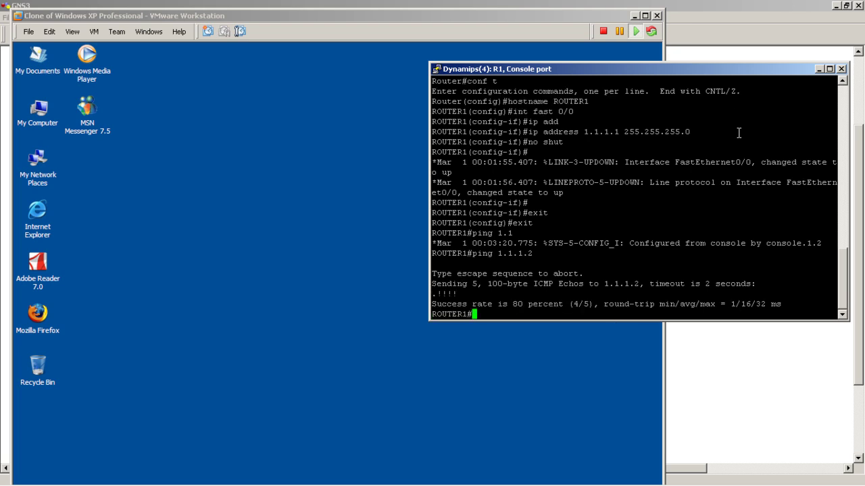
- Maximize the XP VM and open a command prompt via Start > Run > cmd
left_click(401, 124)
double_click(447, 15)
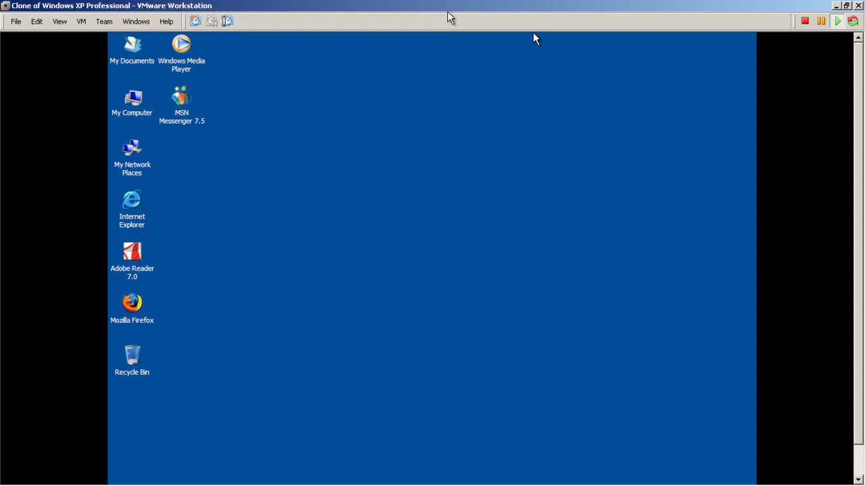
left_click(859, 356)
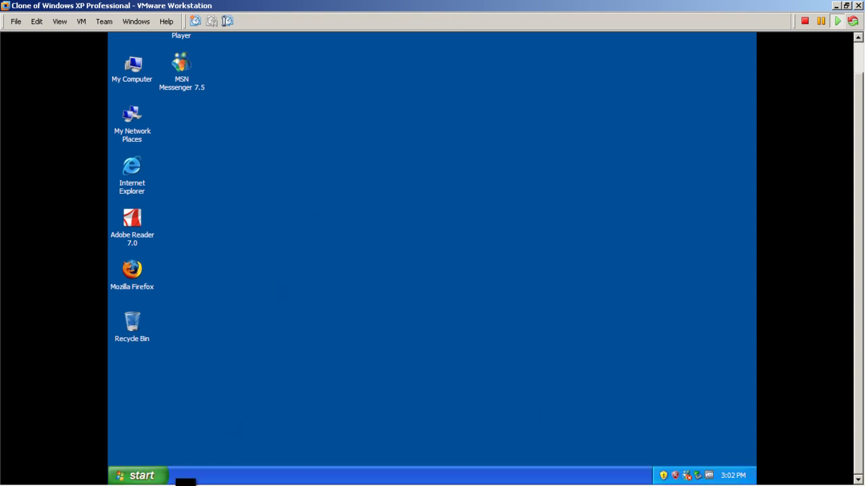
left_click(142, 477)
left_click(257, 417)
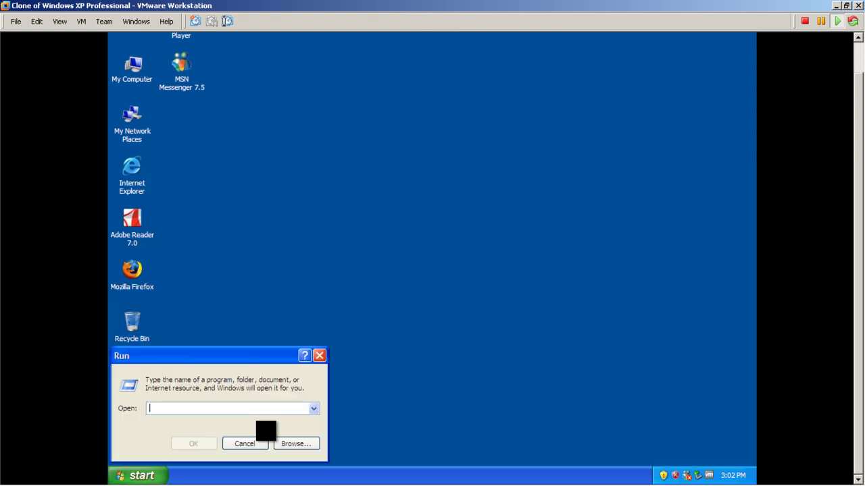
type("cmd")
key("Return")
- Ping 1.1.1.1 from the XP guest, receiving 4 of 4 replies
type("pi")
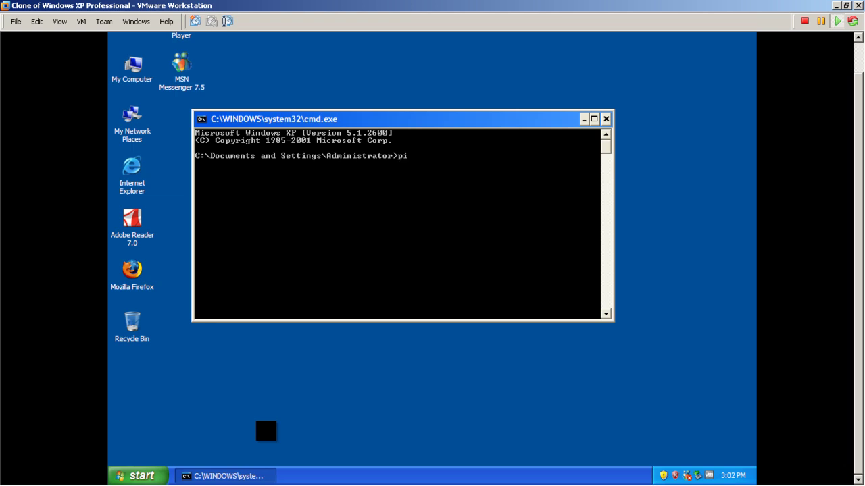
type("ng 1.1.1.1")
key("Return")
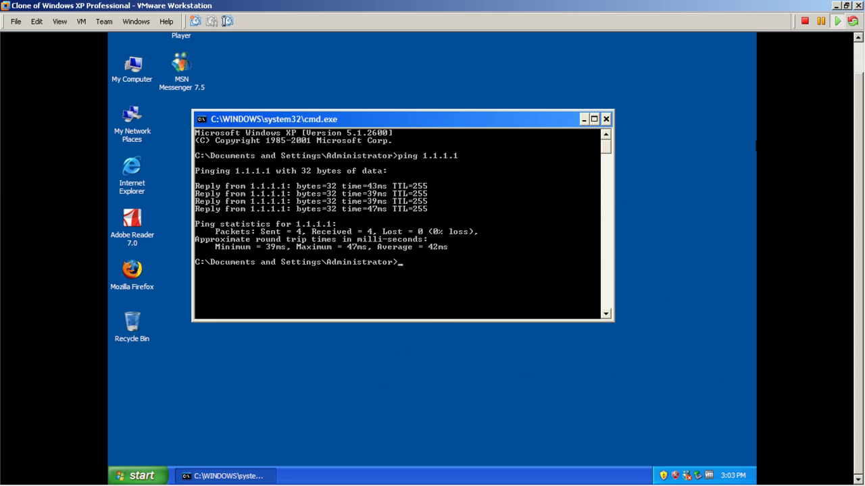
left_click(848, 5)
- Enter conf t on R1, list the logging options, and type logging 1.1.1.2
left_click(759, 134)
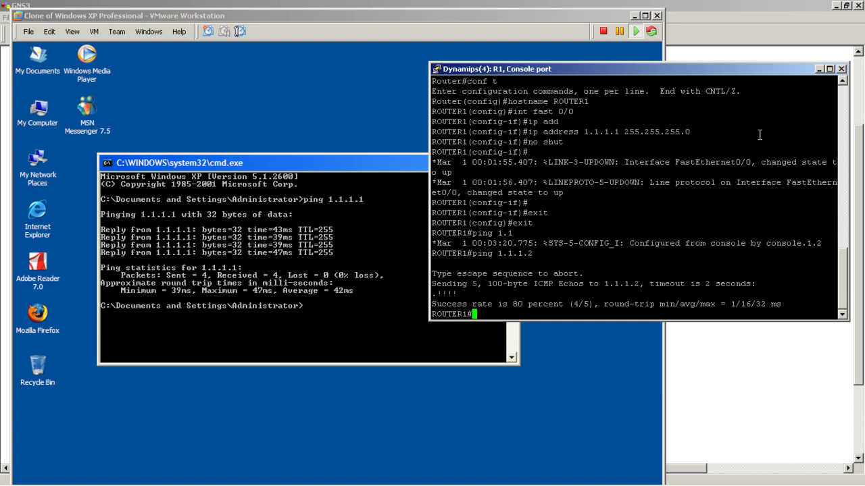
type("conf t")
key("Return")
type("logg")
key("Tab")
type("?")
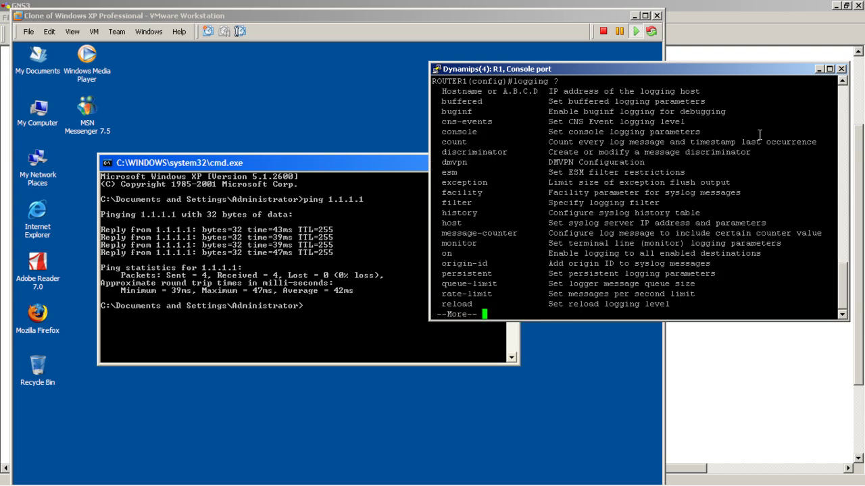
key("space")
type("1.")
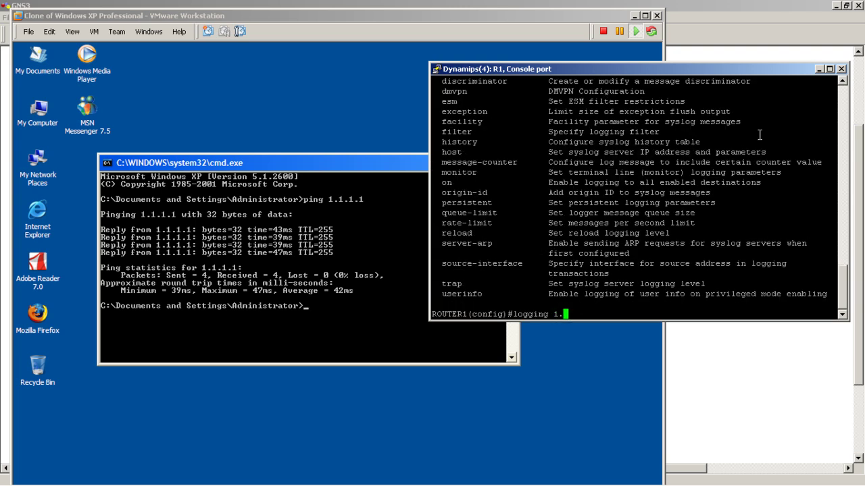
type("1.1.2")
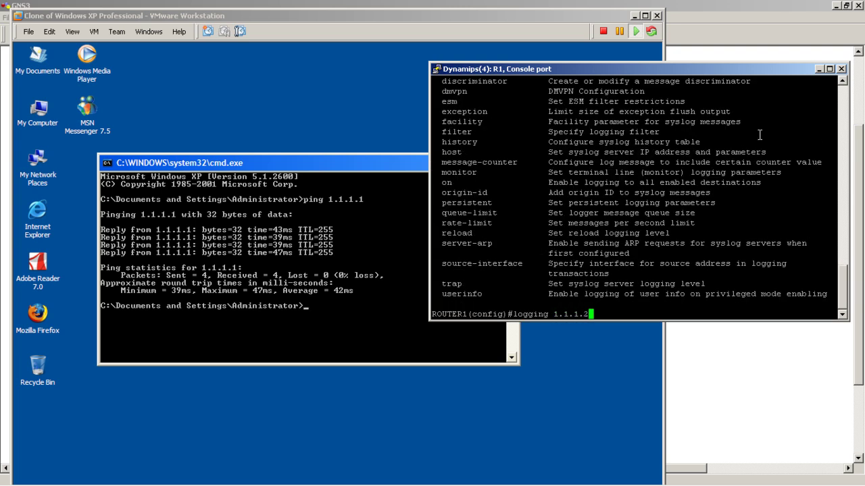